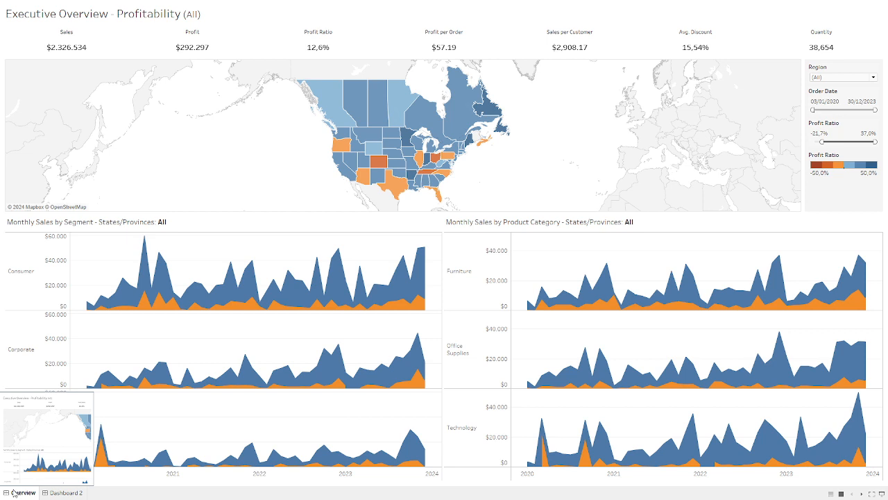
Examine the Overview dashboard map's profit ratio by city tooltip for Colorado, and leave presentation mode
mouse_move(251, 290)
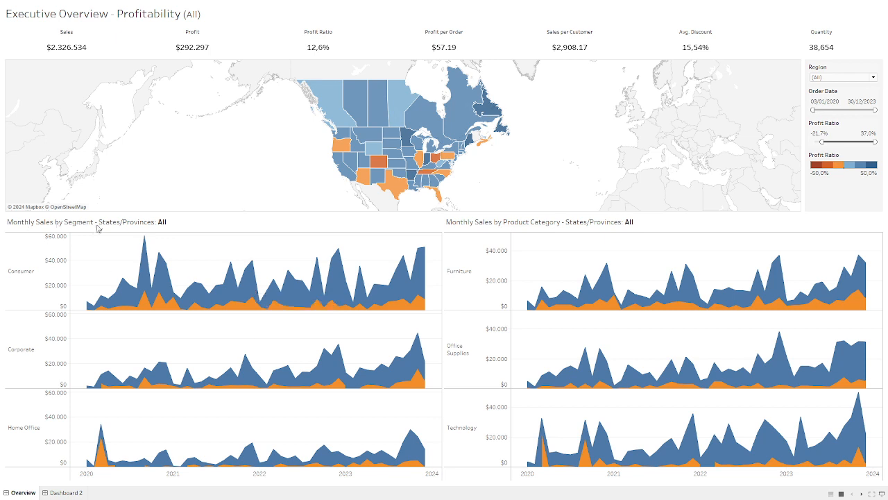
mouse_move(160, 275)
mouse_move(374, 127)
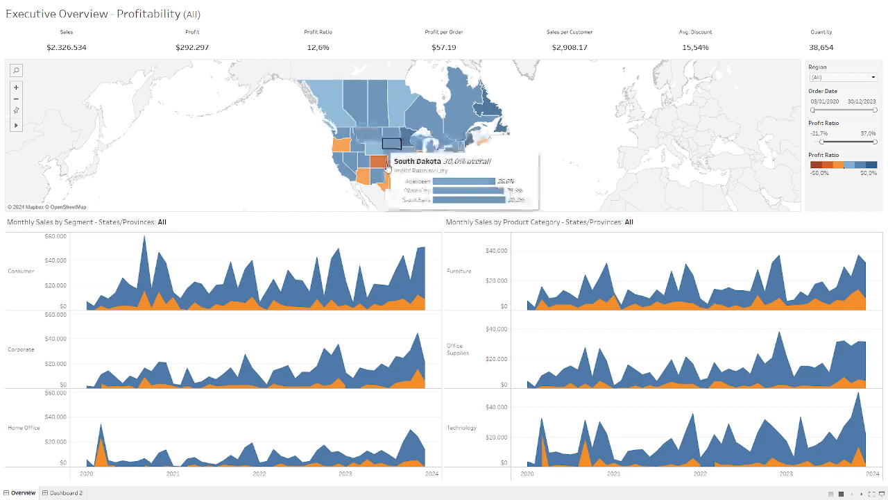
mouse_move(379, 167)
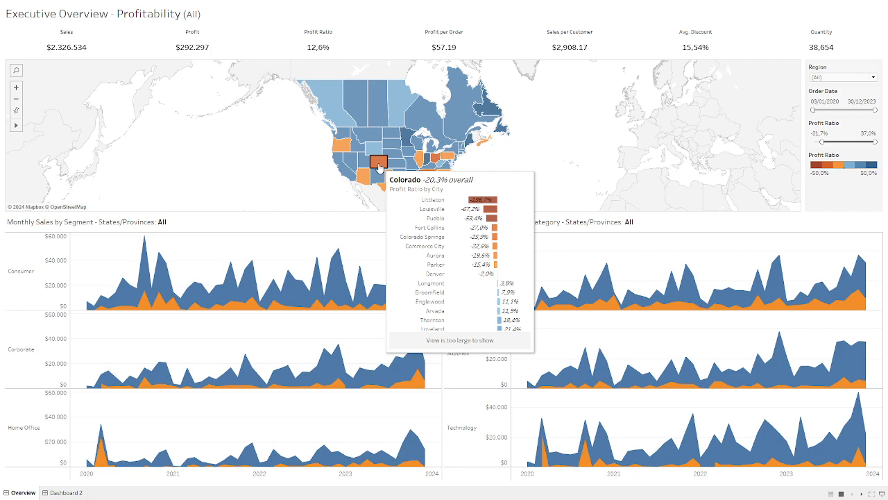
key(Escape)
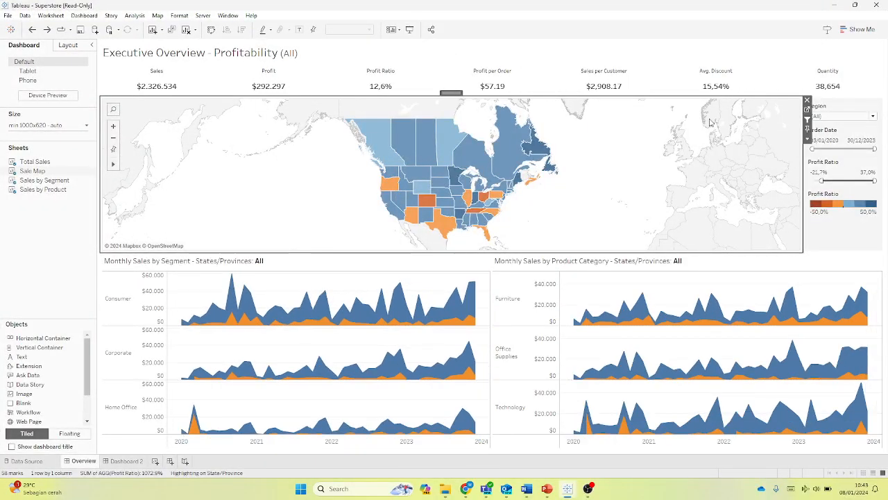
Open the Sale Map worksheet from the Overview dashboard and duplicate it
click(807, 113)
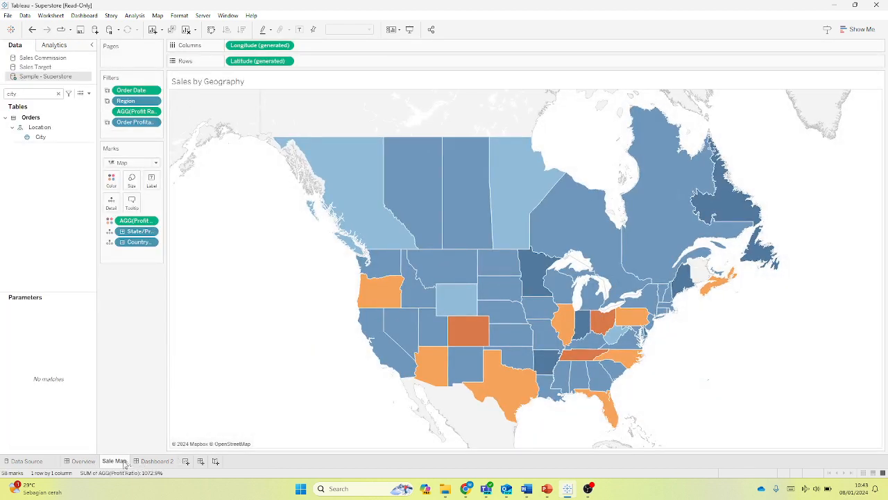
right_click(122, 462)
click(149, 356)
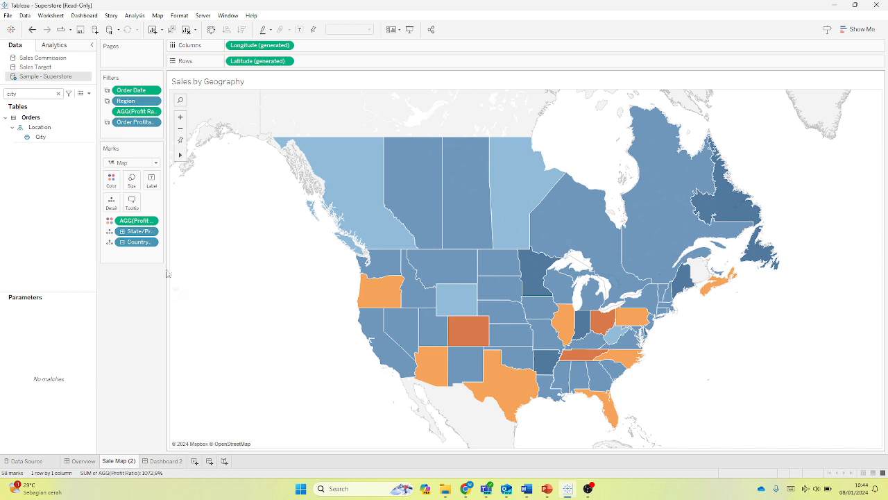
Reset the duplicated map sheet's tooltip to its default content
click(131, 205)
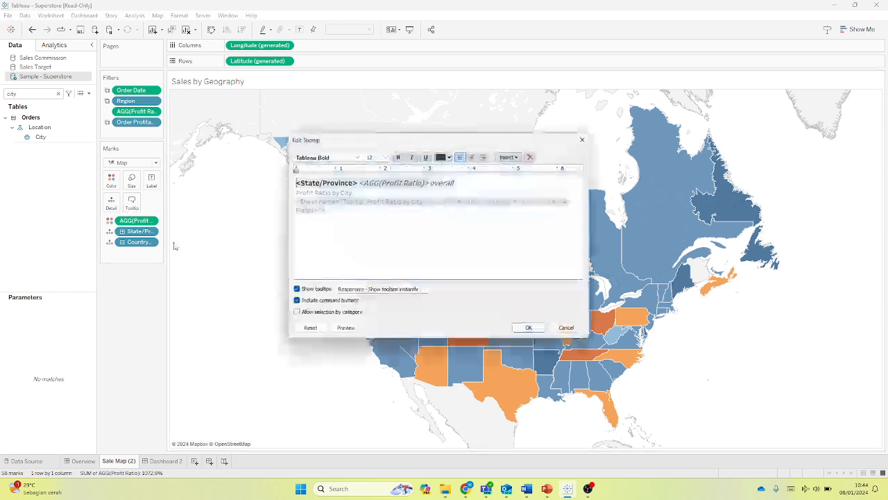
click(310, 327)
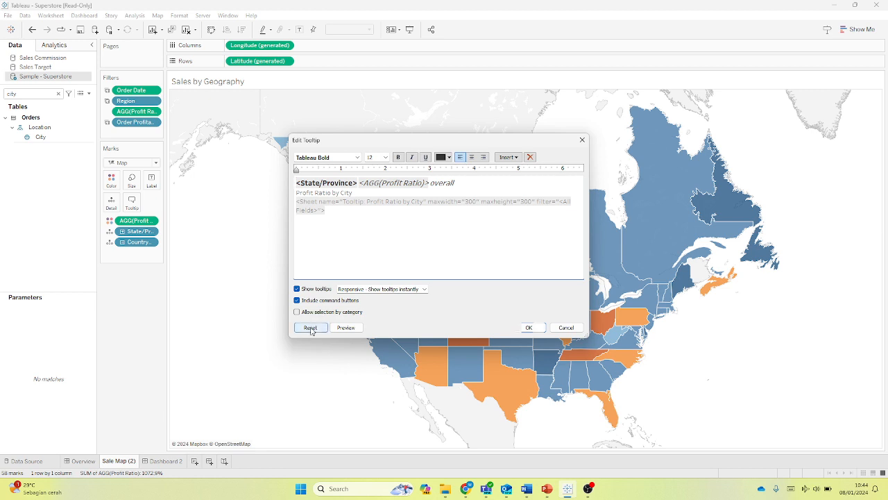
key(Return)
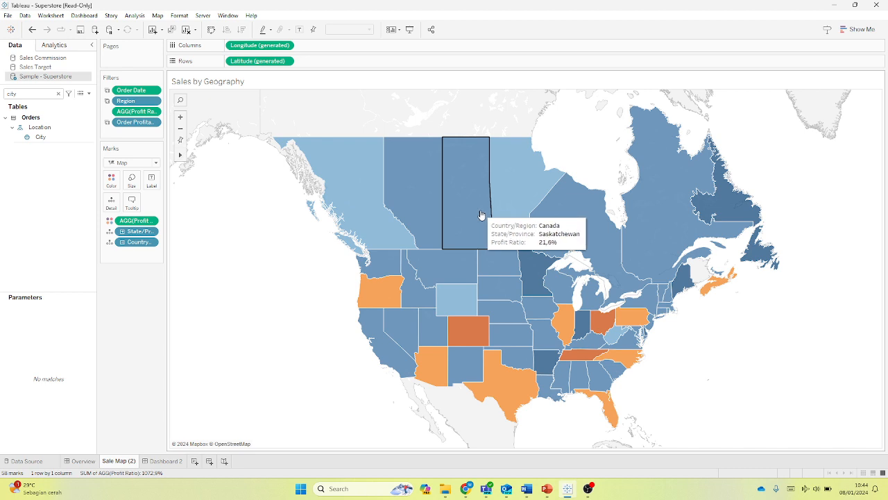
Place the Sale Map (2) sheet beside the original map on the Overview dashboard and compare the two maps' tooltips
click(83, 461)
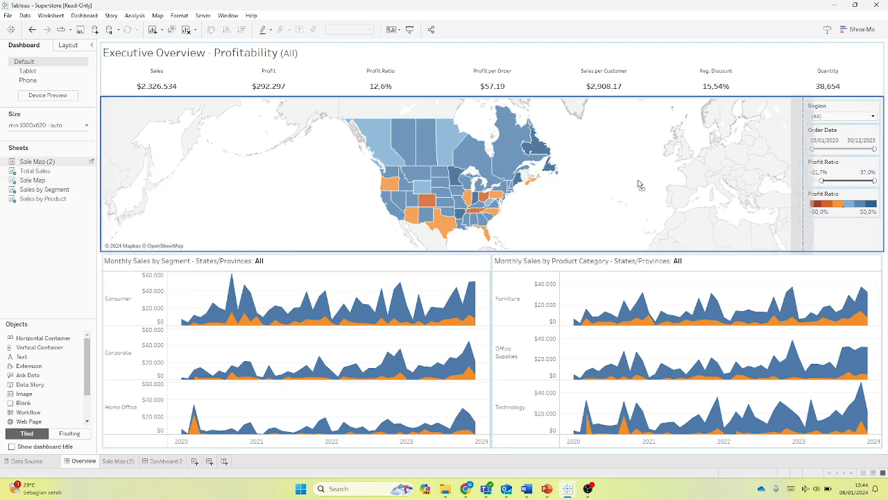
drag(640, 184, 638, 185)
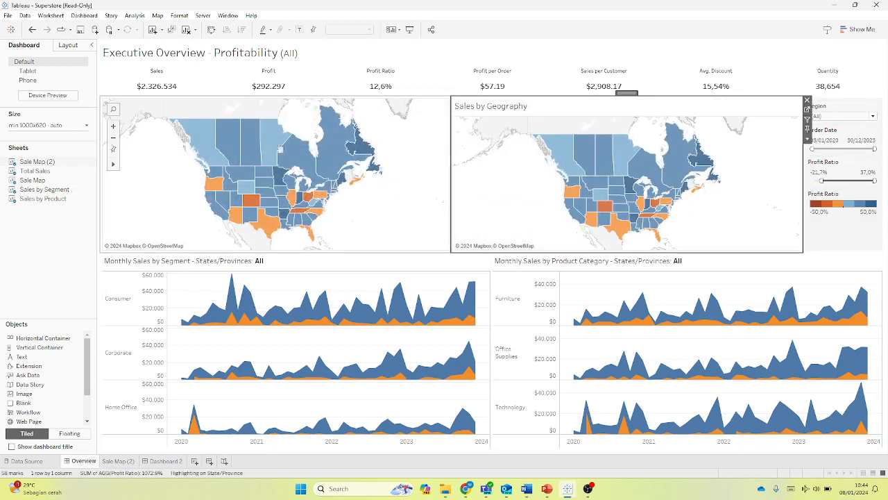
mouse_move(254, 201)
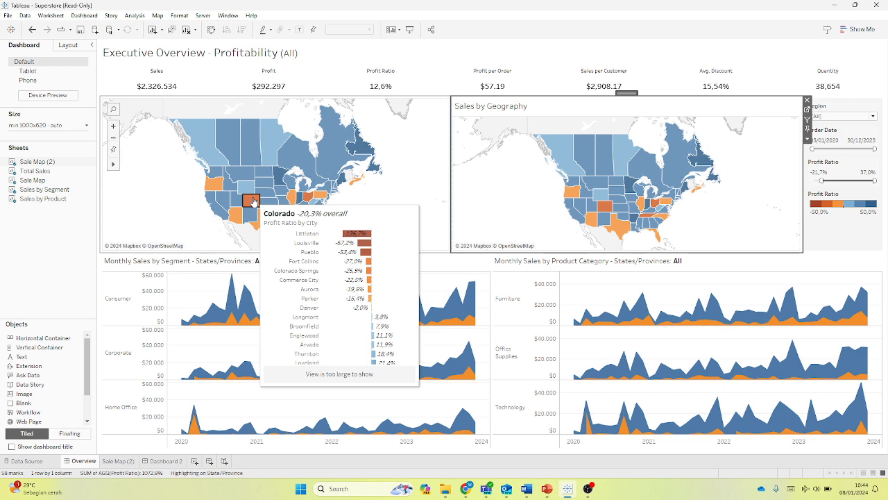
mouse_move(637, 167)
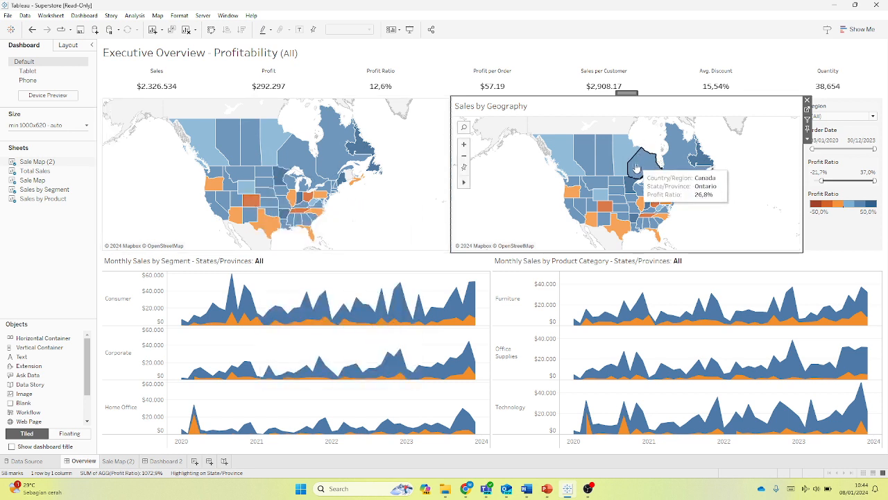
mouse_move(293, 168)
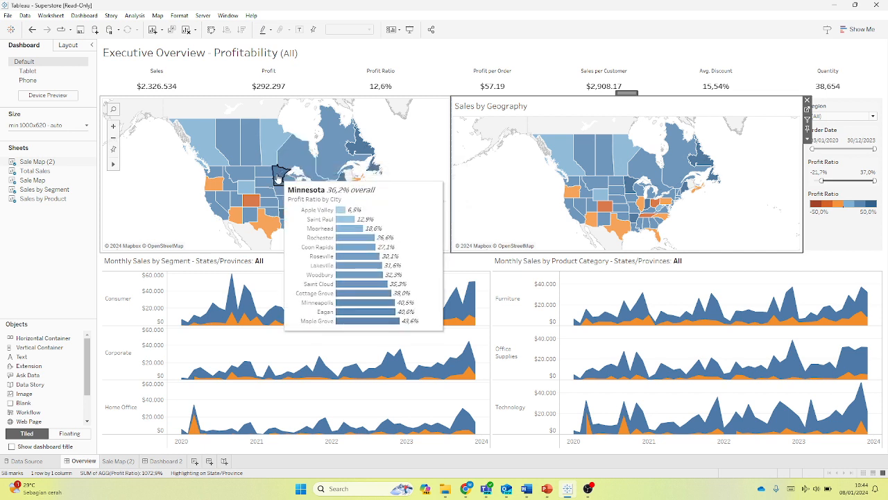
Go to the Sale Map (2) sheet, create a new blank worksheet, and recheck the original map's tooltip on the Overview dashboard
click(806, 114)
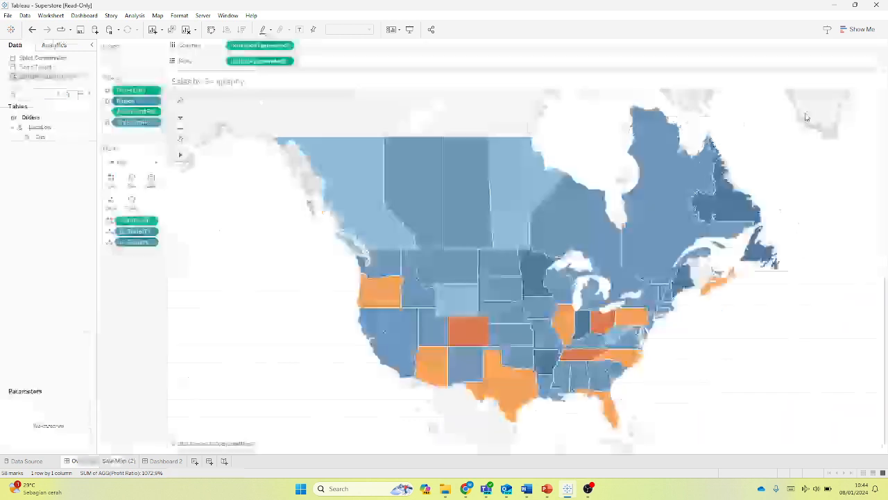
mouse_move(442, 270)
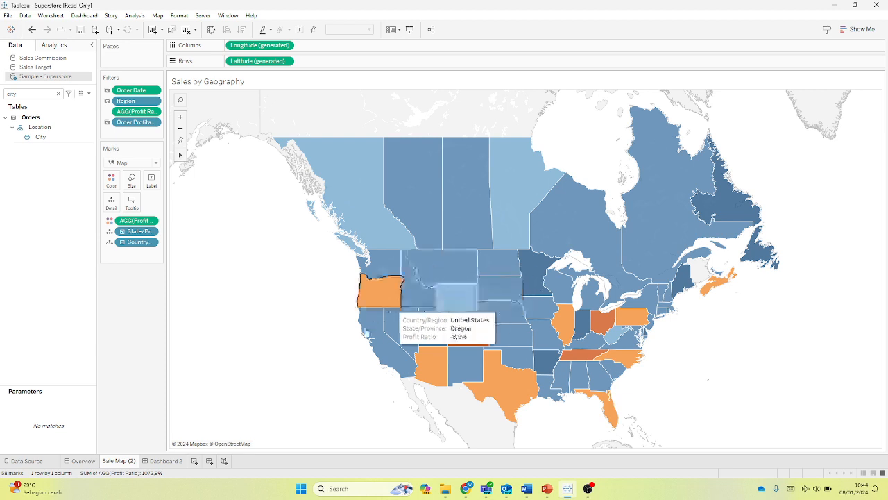
click(196, 461)
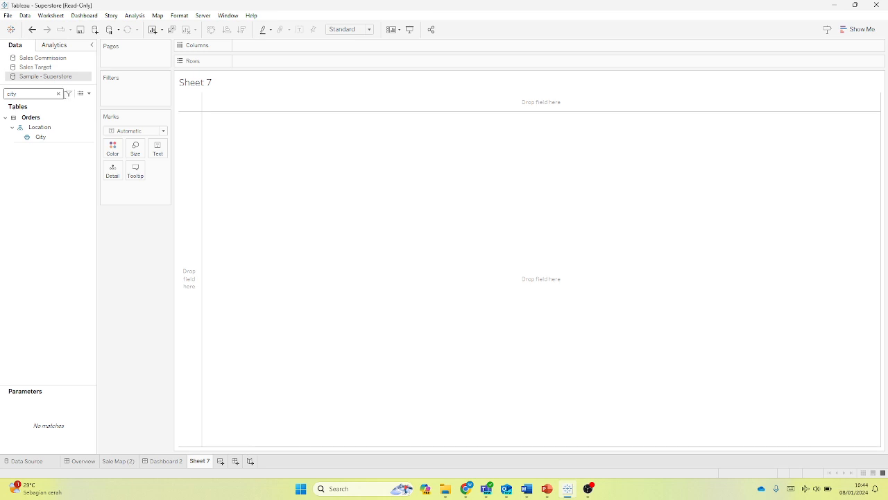
click(128, 460)
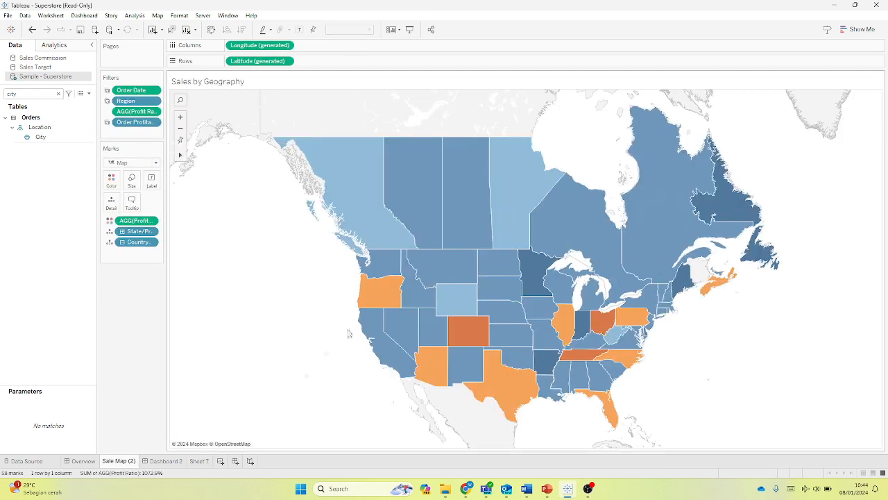
click(88, 462)
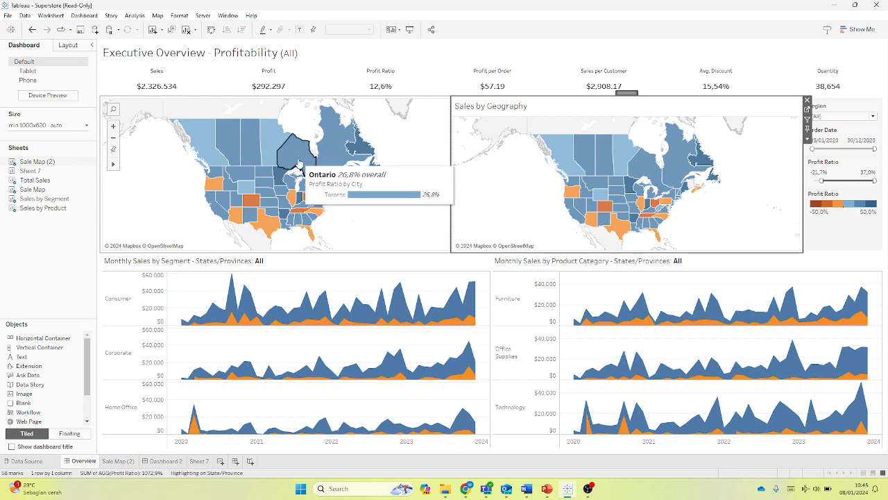
In Sheet 7, build a text table with City as rows and Profit Ratio as the displayed value
click(201, 462)
click(36, 137)
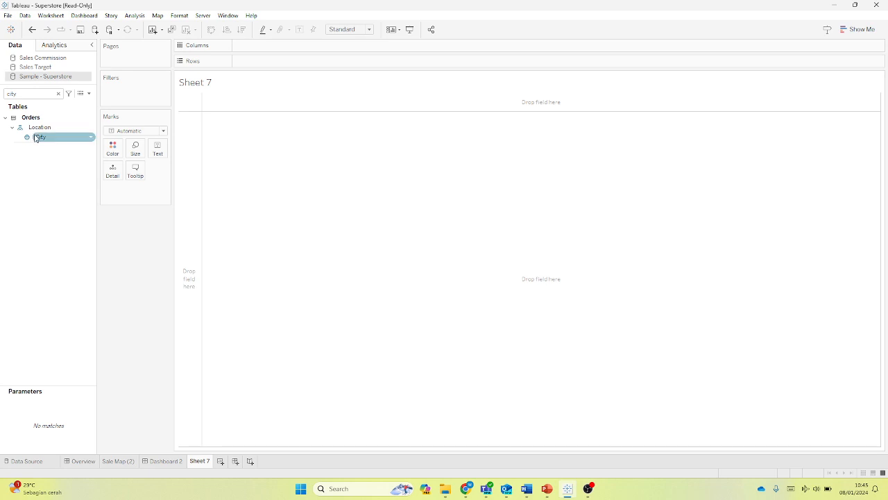
drag(37, 137, 247, 63)
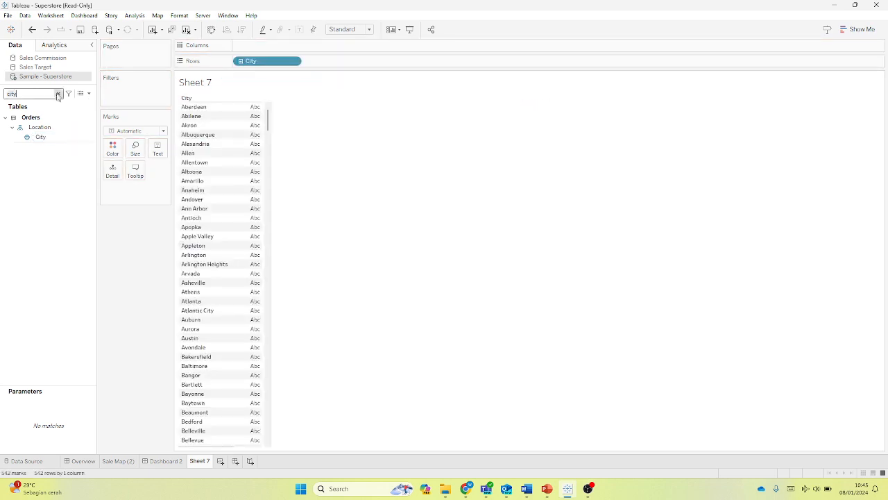
click(59, 93)
text(profi)
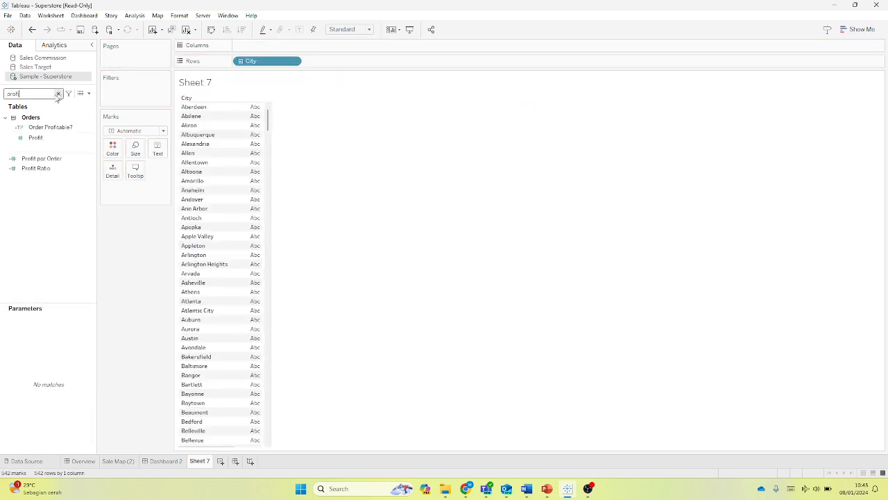
drag(36, 168, 158, 147)
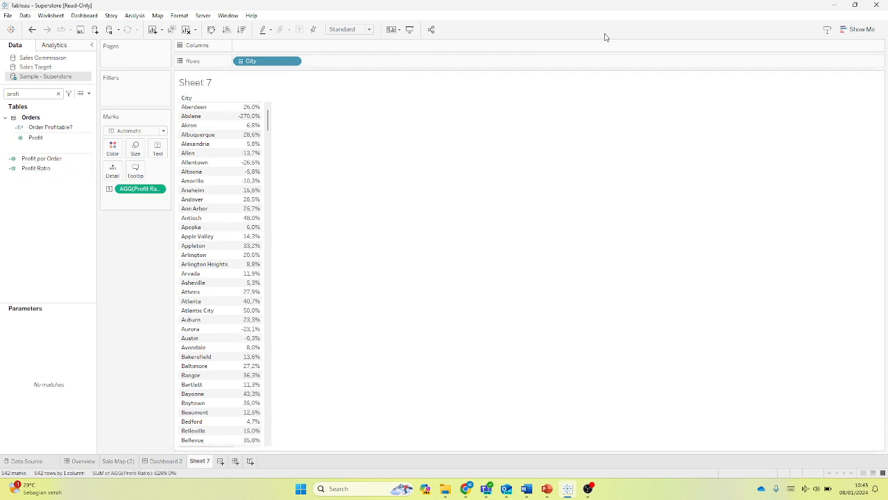
Convert the city table into a horizontal bar chart and color the bars by Profit Ratio
click(864, 29)
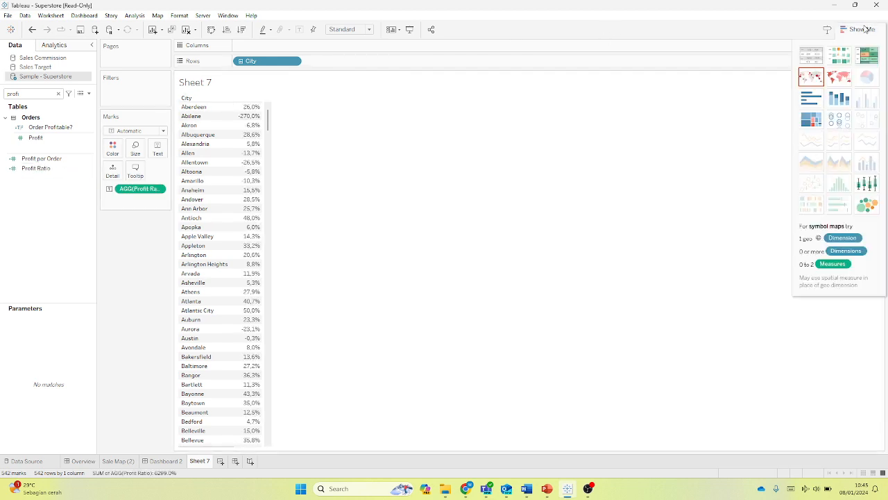
click(822, 104)
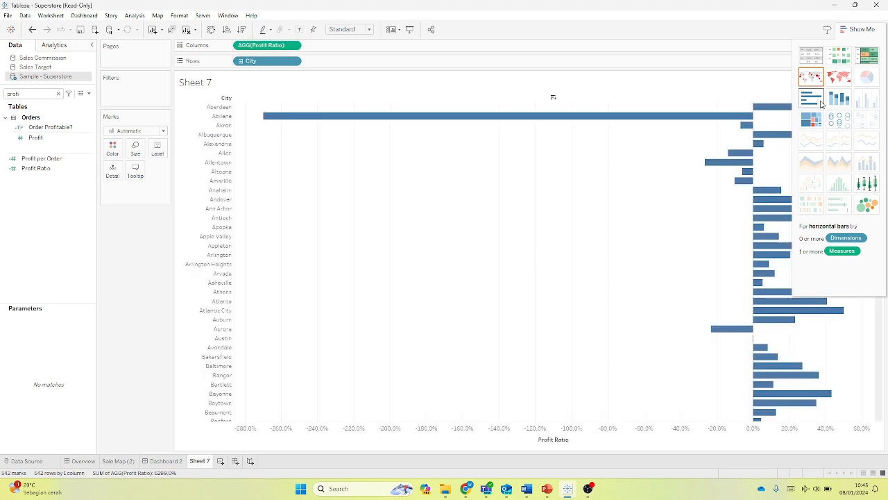
click(858, 29)
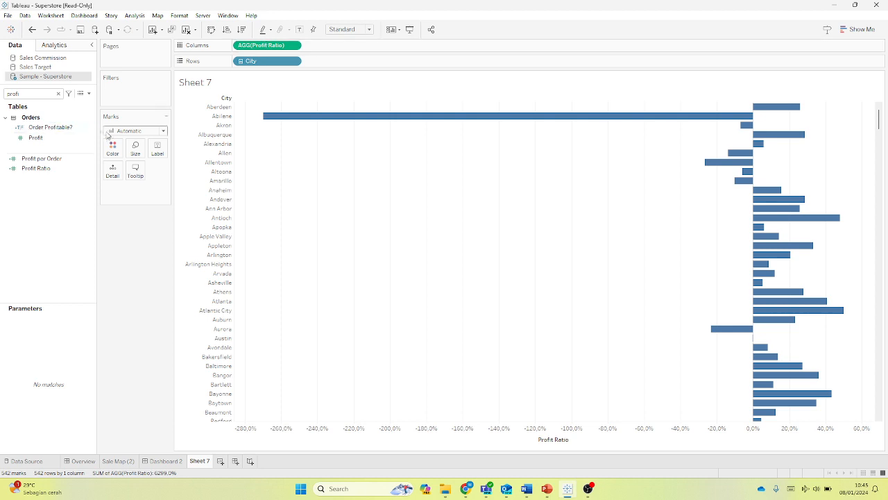
drag(261, 45, 113, 148)
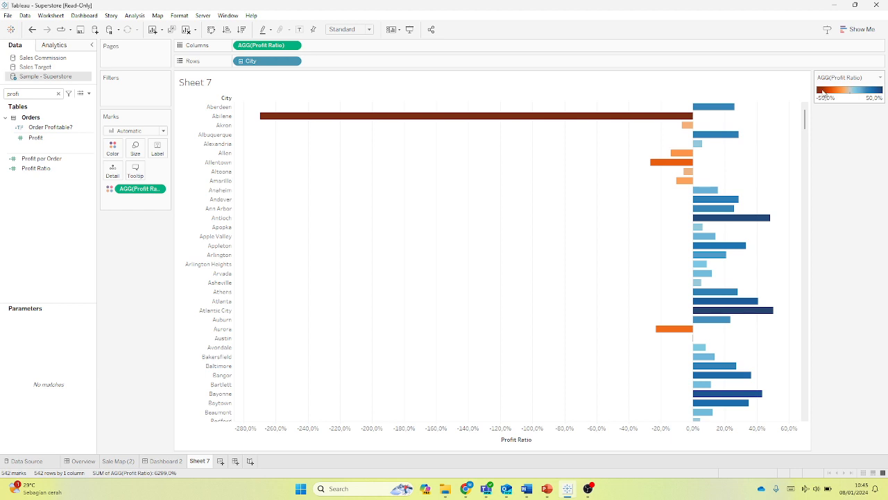
Sort the cities by Profit Ratio in ascending order and label each bar with its Profit Ratio
click(248, 34)
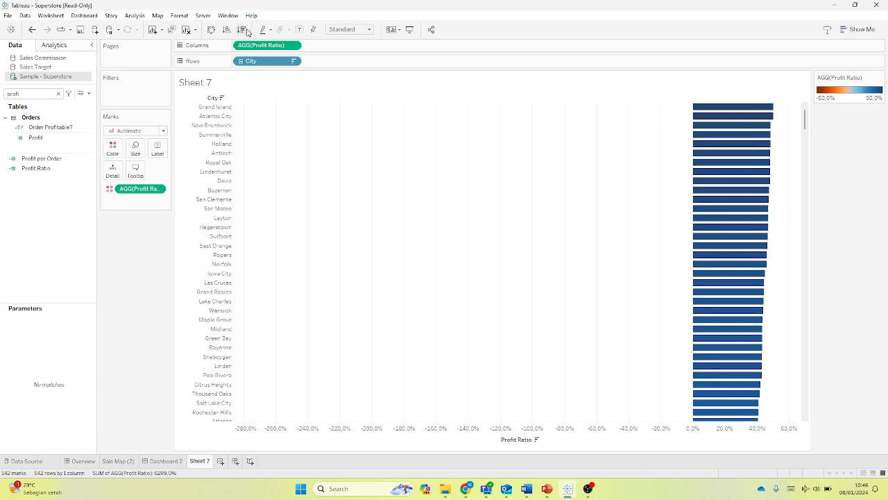
click(227, 31)
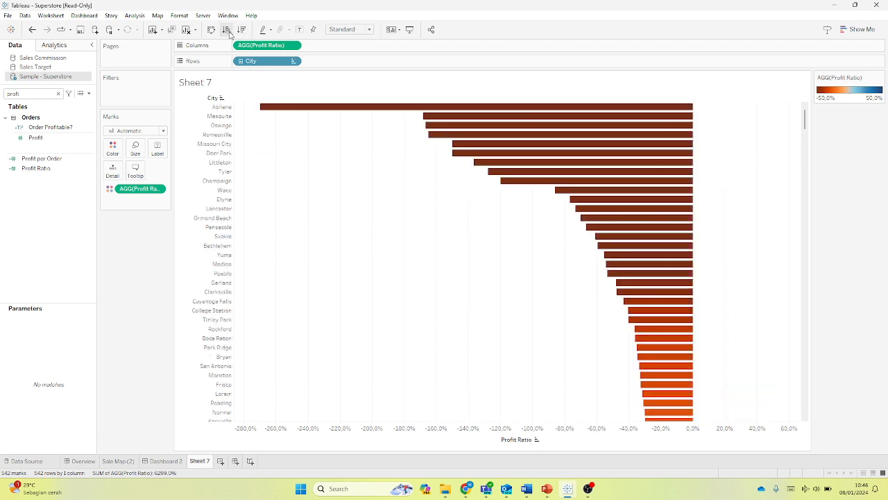
drag(278, 46, 236, 103)
drag(183, 150, 162, 151)
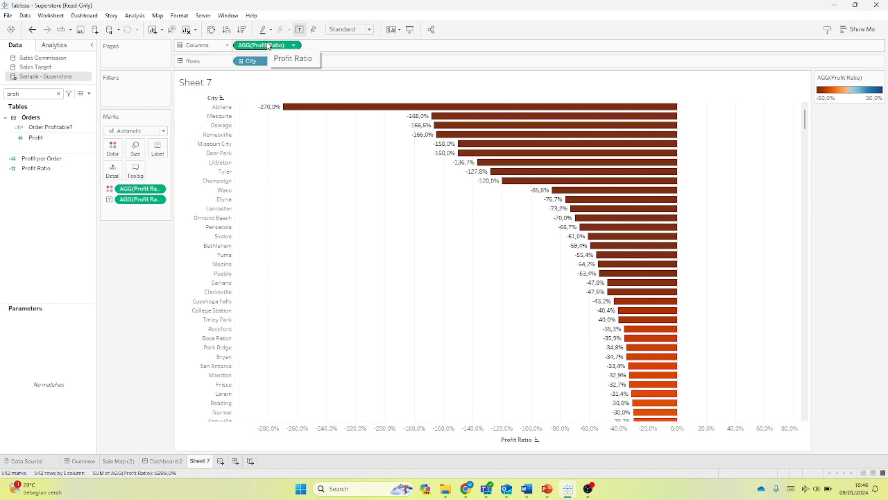
click(49, 168)
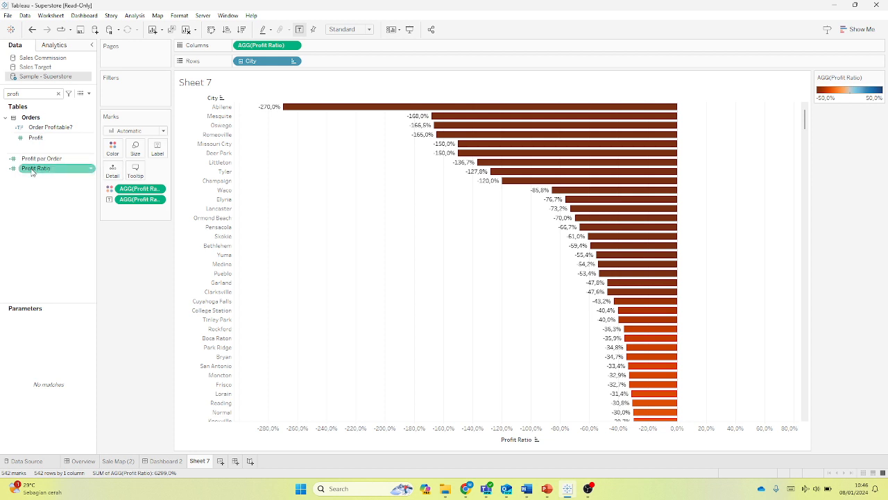
mouse_move(32, 172)
mouse_down()
mouse_move(100, 172)
mouse_move(136, 188)
mouse_move(30, 195)
mouse_move(24, 186)
mouse_up()
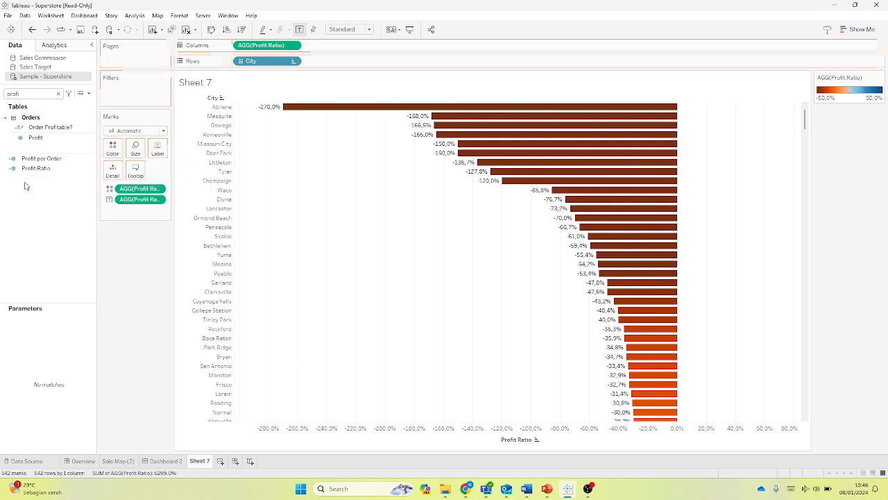
Insert Sheet 7 as a visualization below the Profit Ratio line in the Sale Map (2) tooltip
click(119, 460)
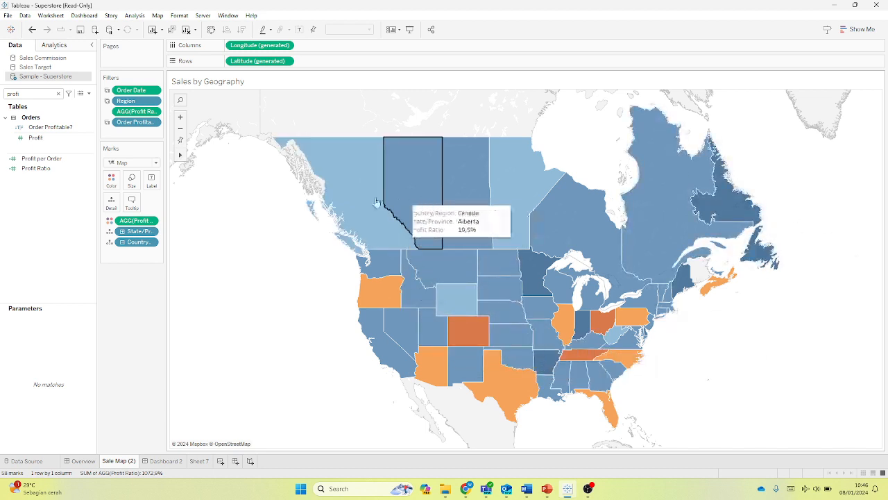
click(132, 203)
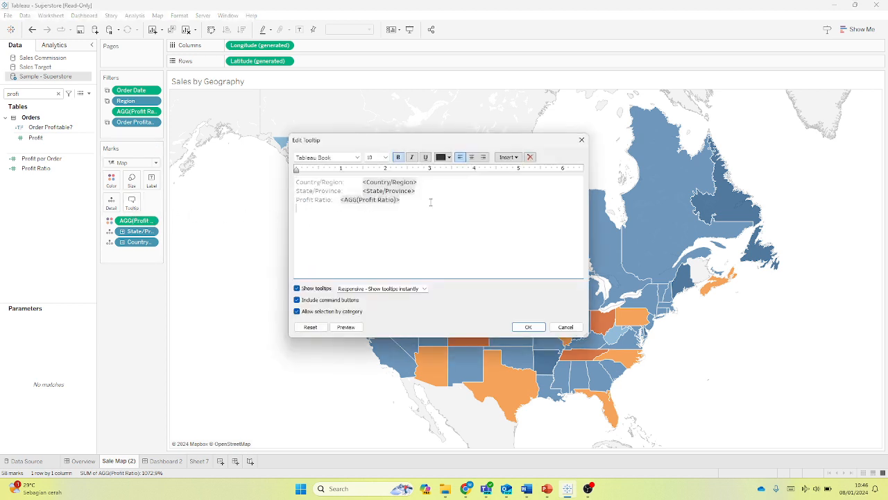
click(510, 159)
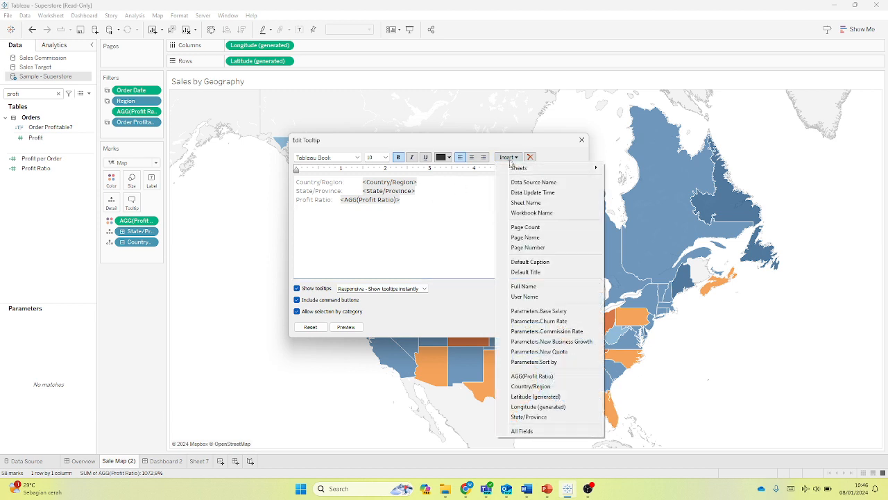
mouse_move(511, 170)
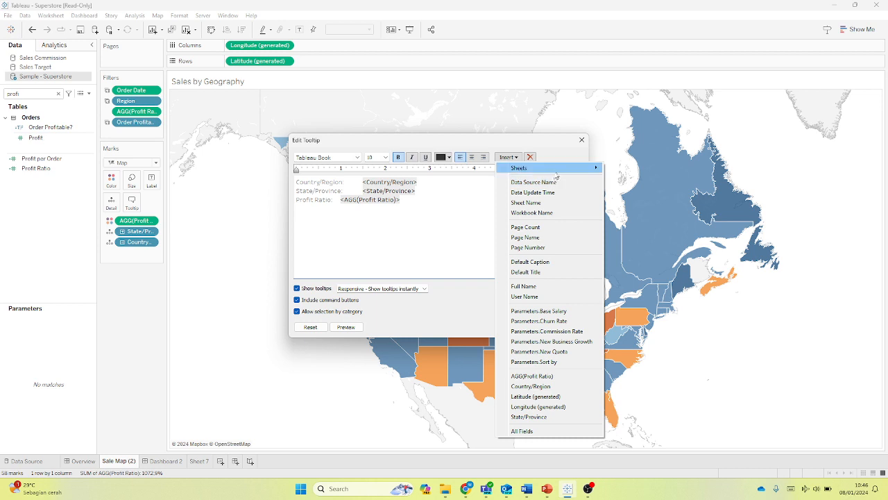
mouse_move(557, 171)
click(642, 197)
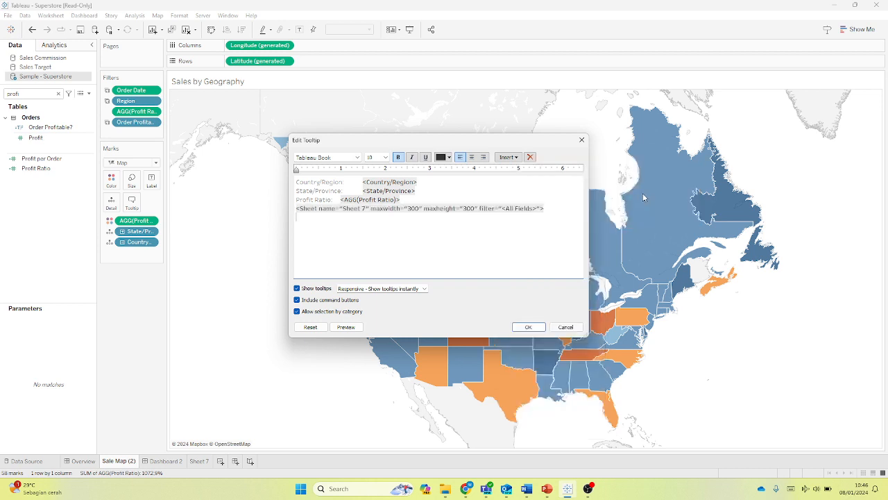
click(528, 327)
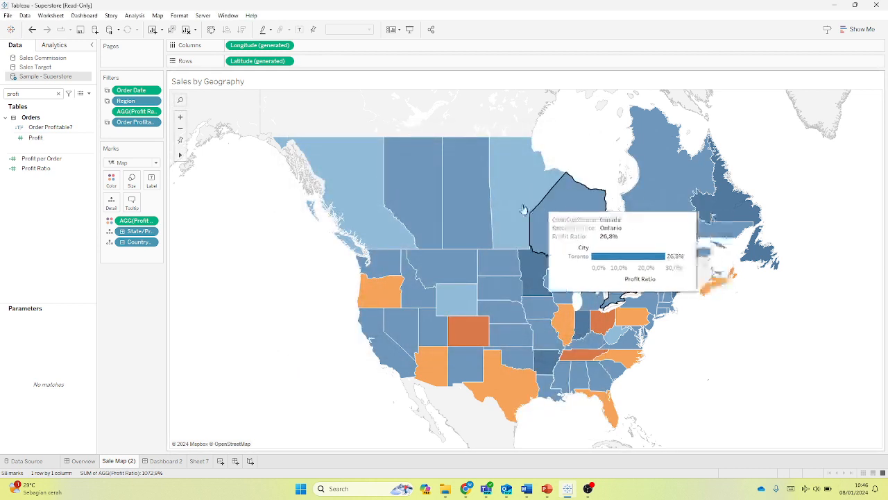
Inspect the state tooltips with the city bar chart on Sale Map (2) and compare both maps' tooltips on the Overview dashboard
mouse_move(467, 206)
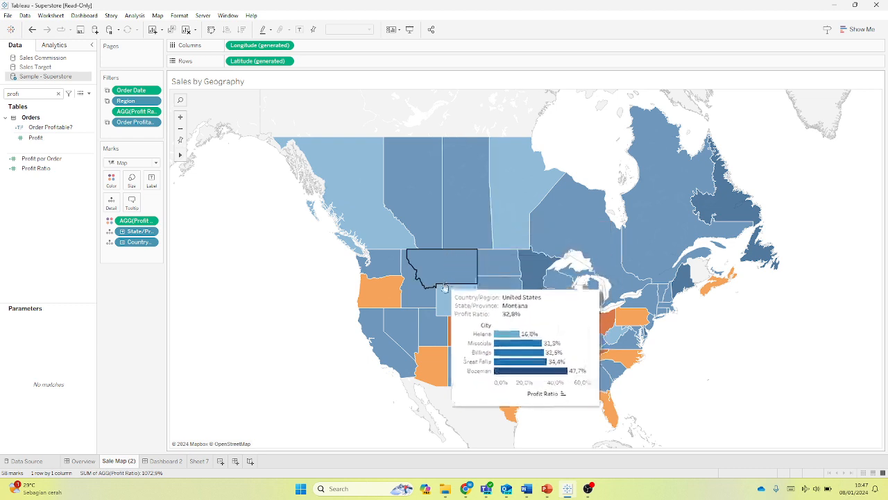
mouse_move(424, 300)
click(82, 461)
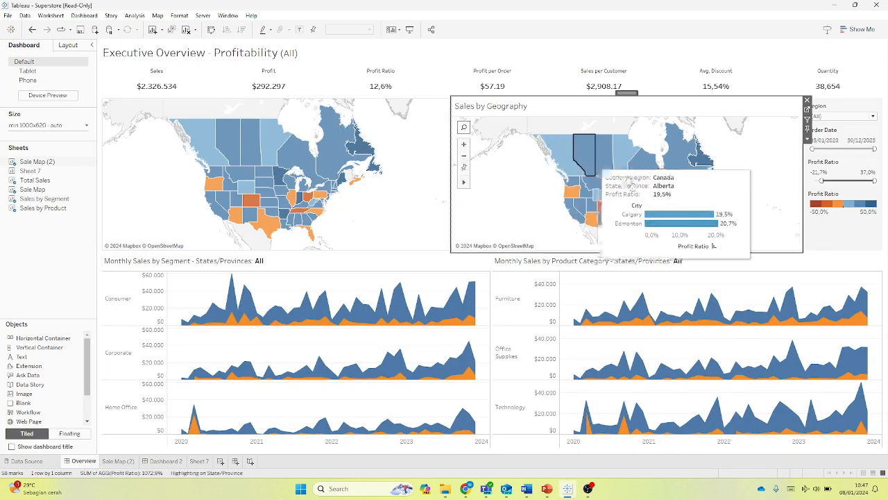
mouse_move(594, 213)
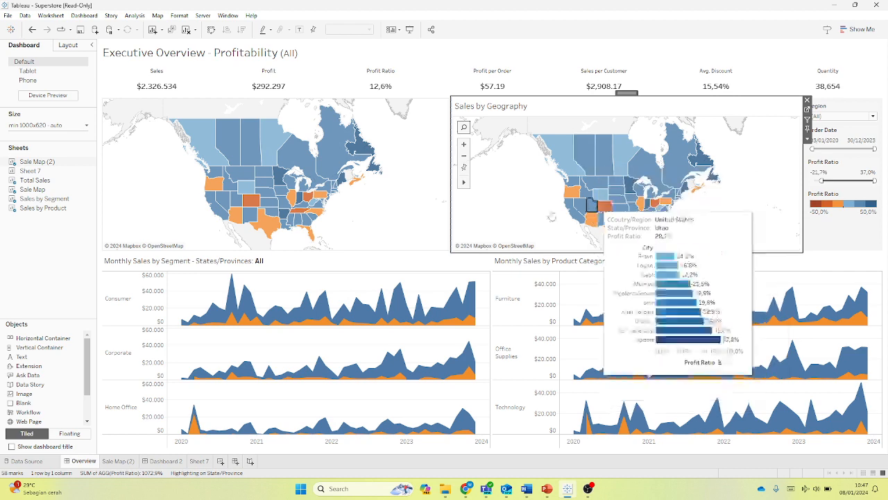
mouse_move(249, 203)
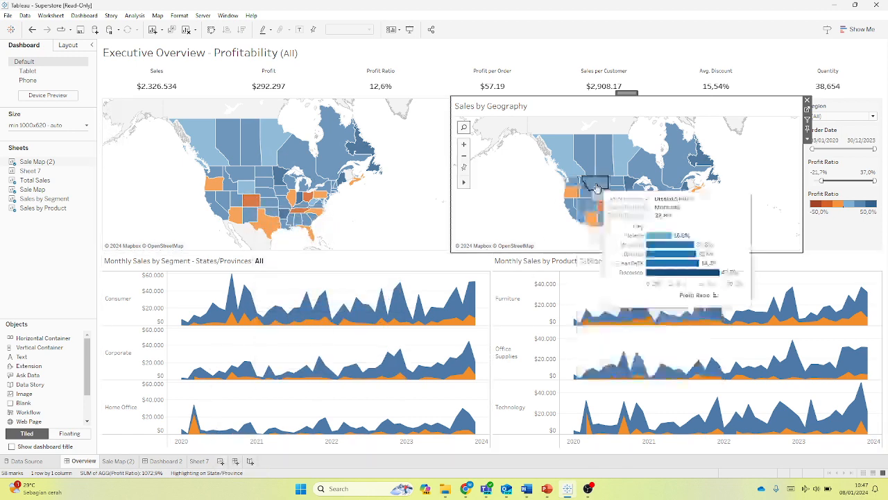
mouse_move(597, 187)
Hide the Profit Ratio axis of the city bar chart in Sheet 7 and return to the Overview dashboard
click(199, 460)
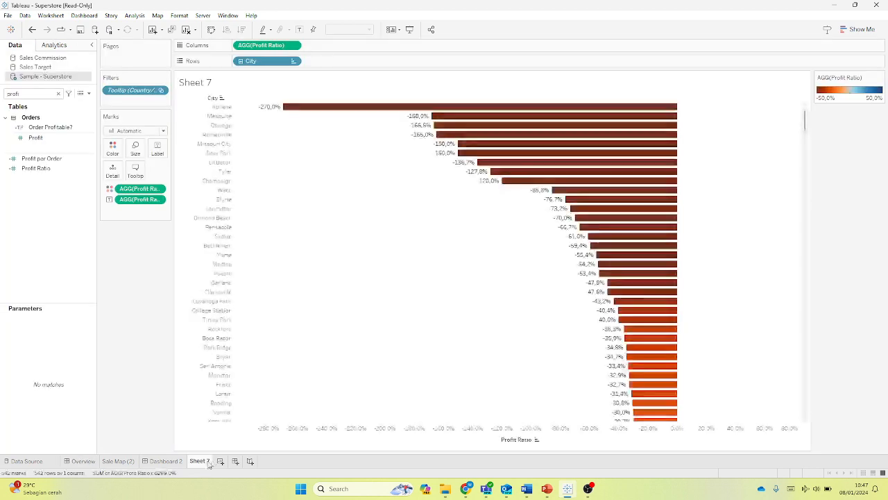
right_click(458, 437)
click(485, 421)
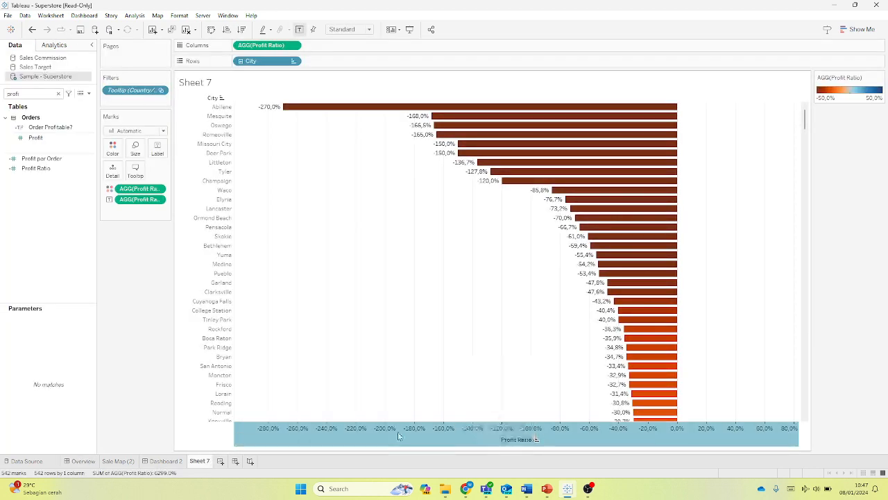
click(82, 461)
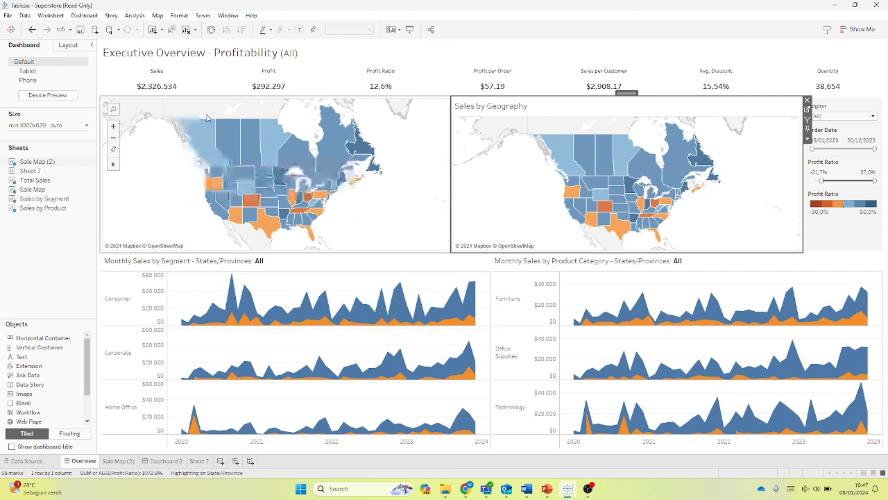